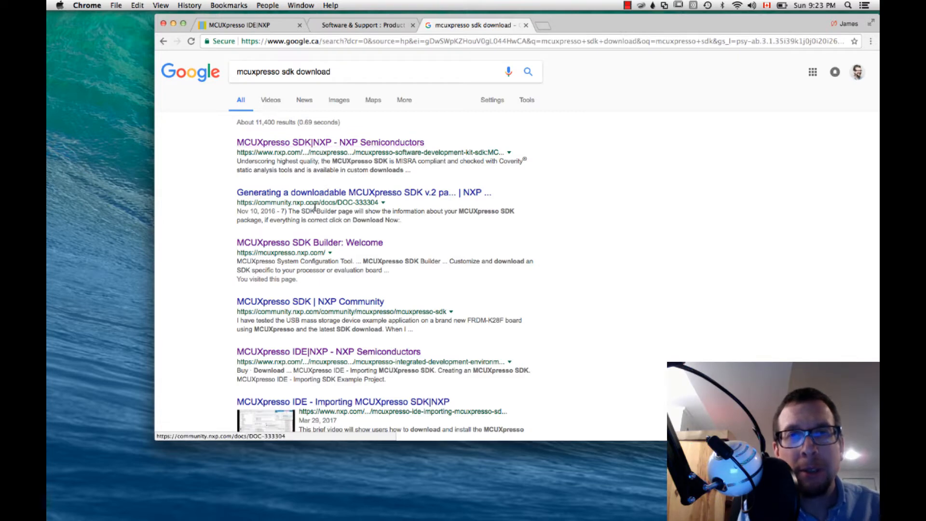
- Open the MCUXpresso SDK Builder's development board selection from the search results and expand the Kinetis boards
{"action": "left_click", "coordinate": [310, 246]}
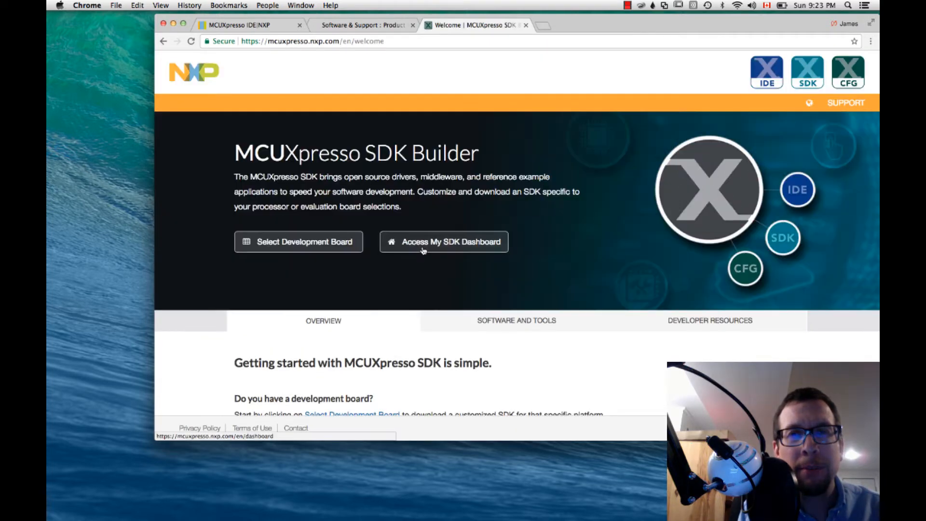
{"action": "left_click", "coordinate": [346, 248]}
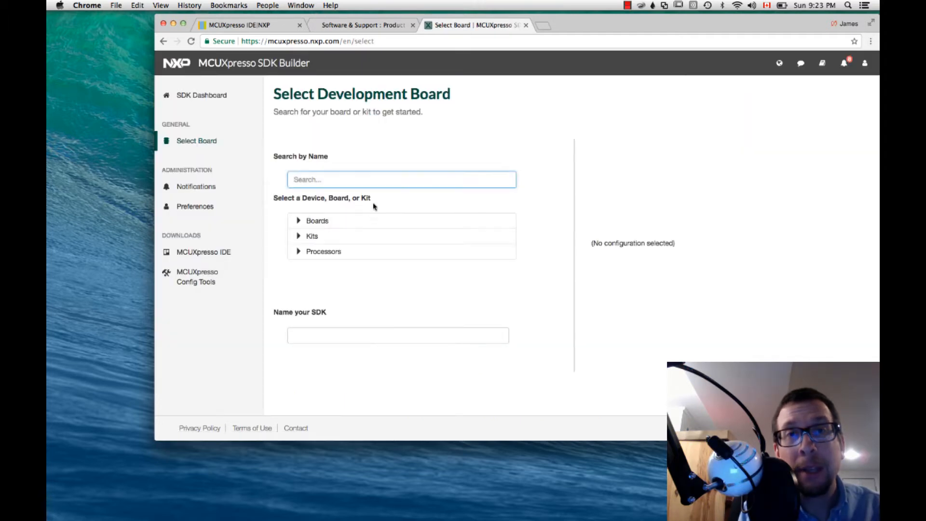
{"action": "left_click", "coordinate": [318, 223]}
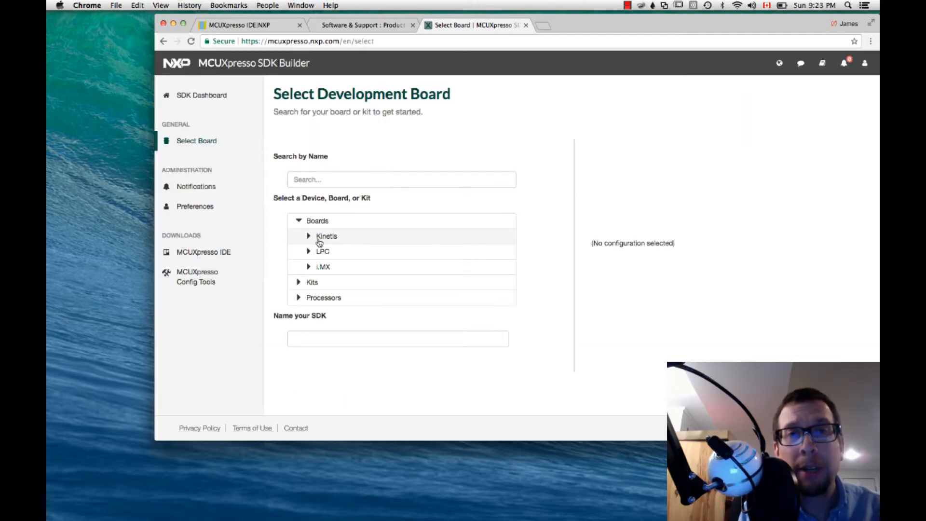
{"action": "left_click", "coordinate": [318, 241]}
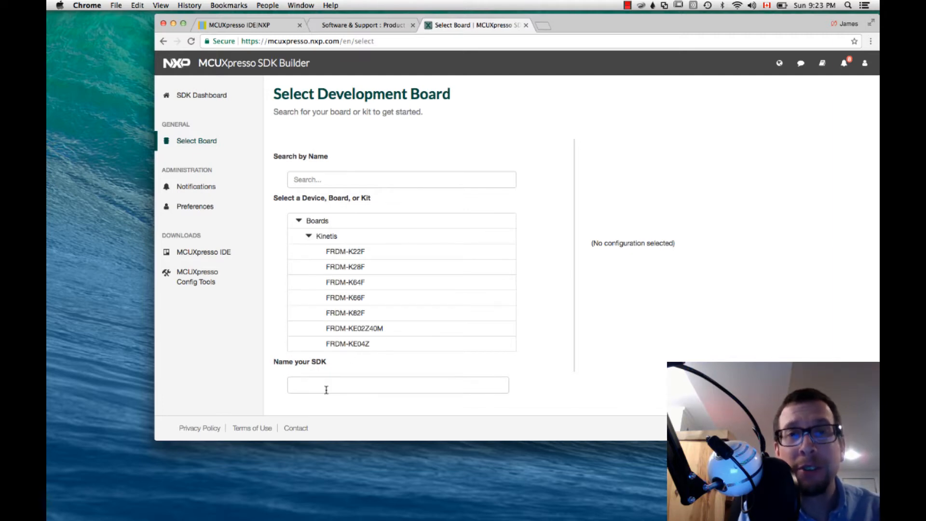
- Search the board list for kl43z and select the FRDM-KL43Z board
{"action": "left_click", "coordinate": [310, 179]}
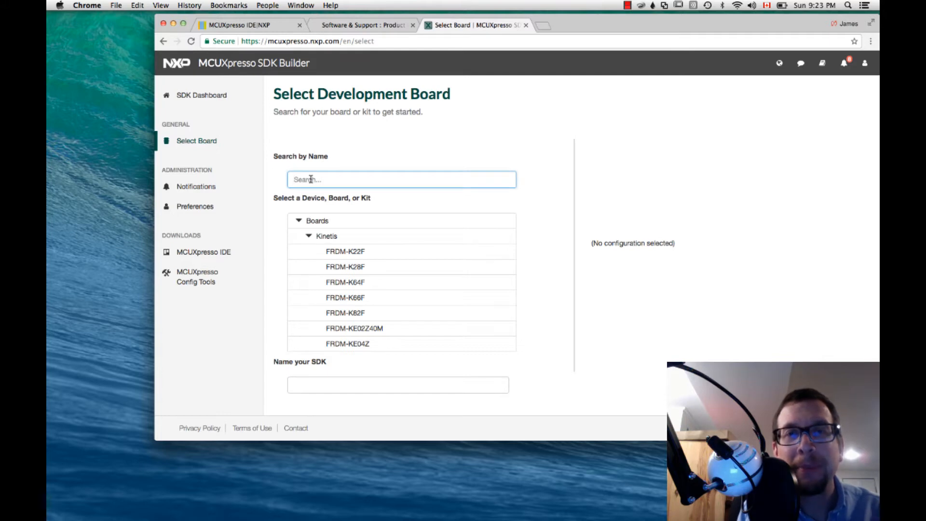
{"action": "type", "text": "kl"}
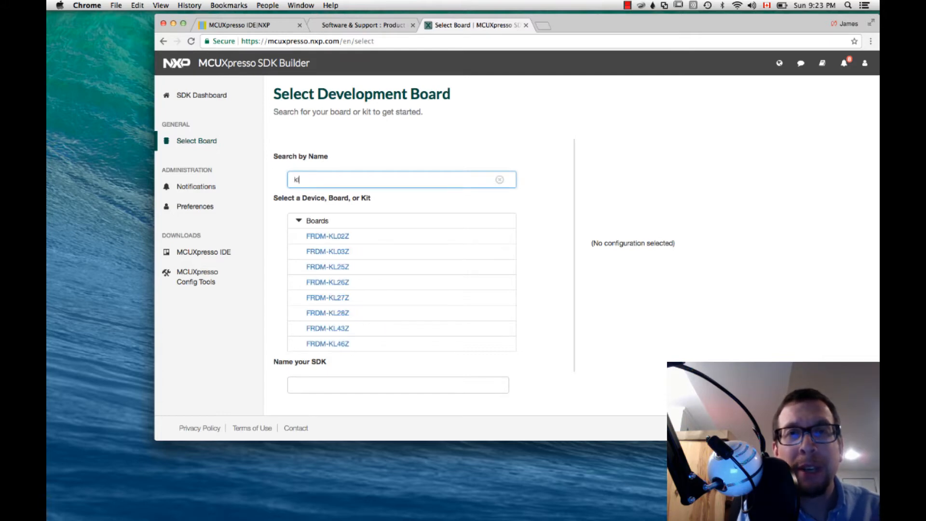
{"action": "type", "text": "43z"}
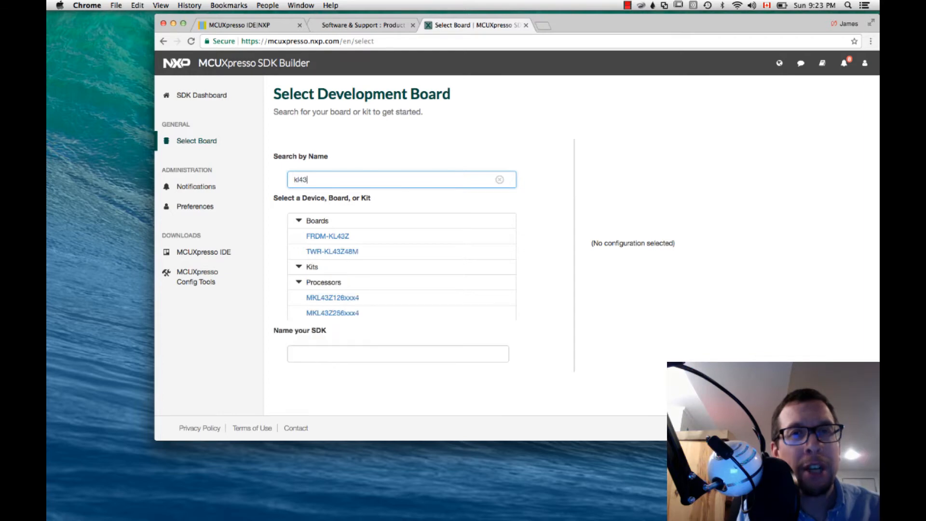
{"action": "left_click", "coordinate": [325, 238]}
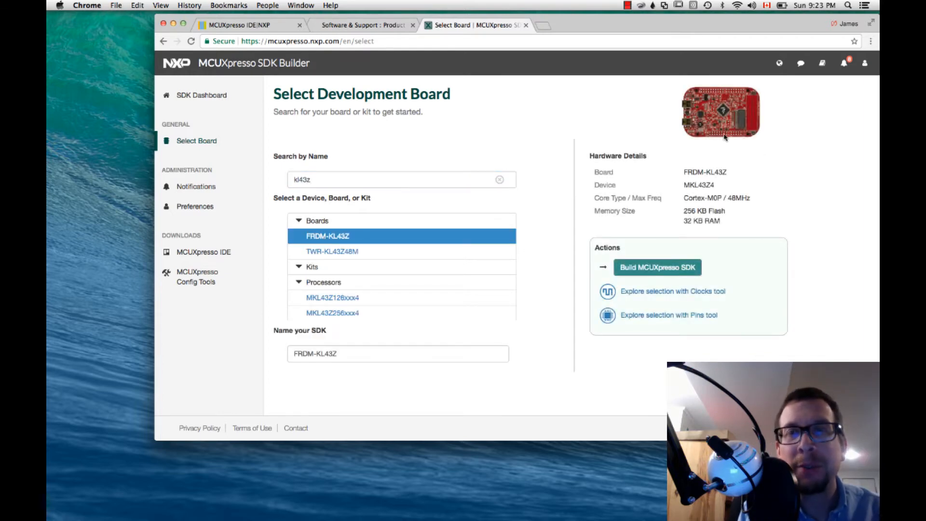
- Request an SDK build for the FRDM-KL43Z with macOS and MCUXpresso IDE, and download the finished archive
{"action": "left_click", "coordinate": [666, 272]}
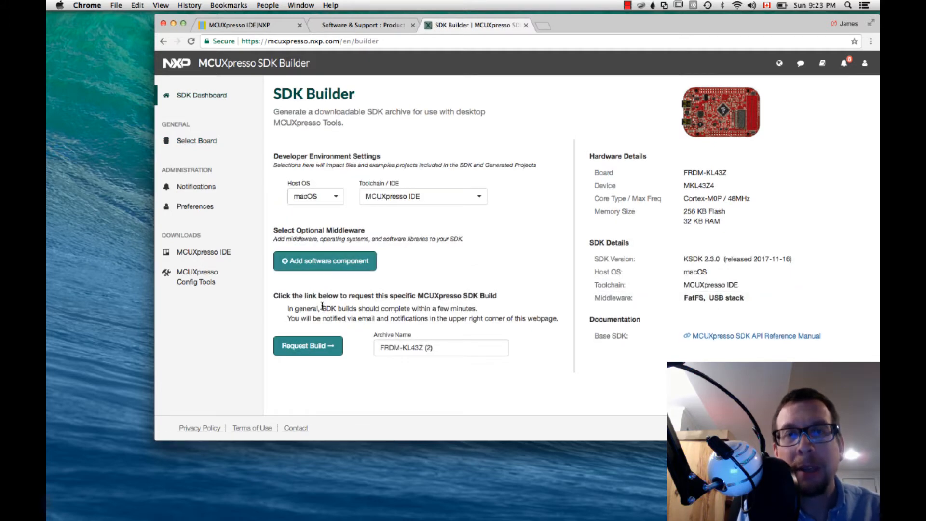
{"action": "left_click", "coordinate": [325, 352]}
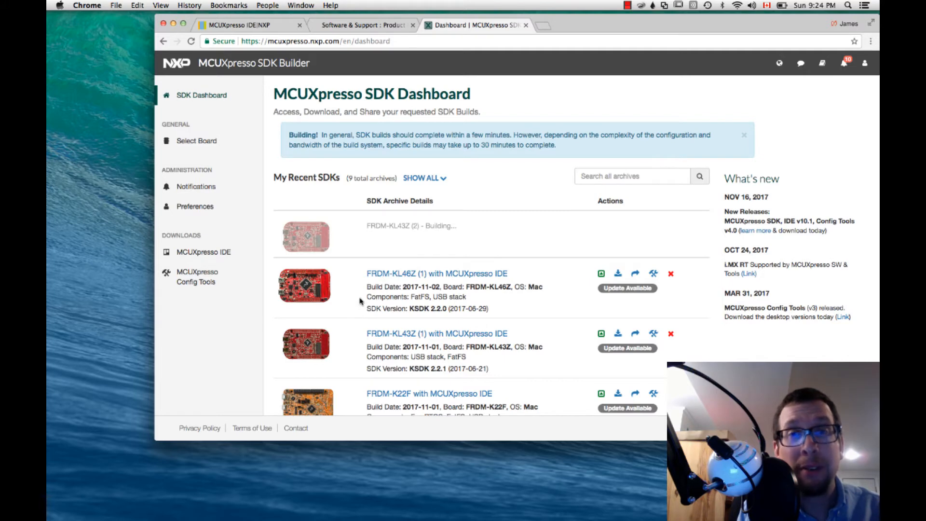
{"action": "scroll", "coordinate": [357, 285], "scroll_direction": "down", "scroll_amount": 3}
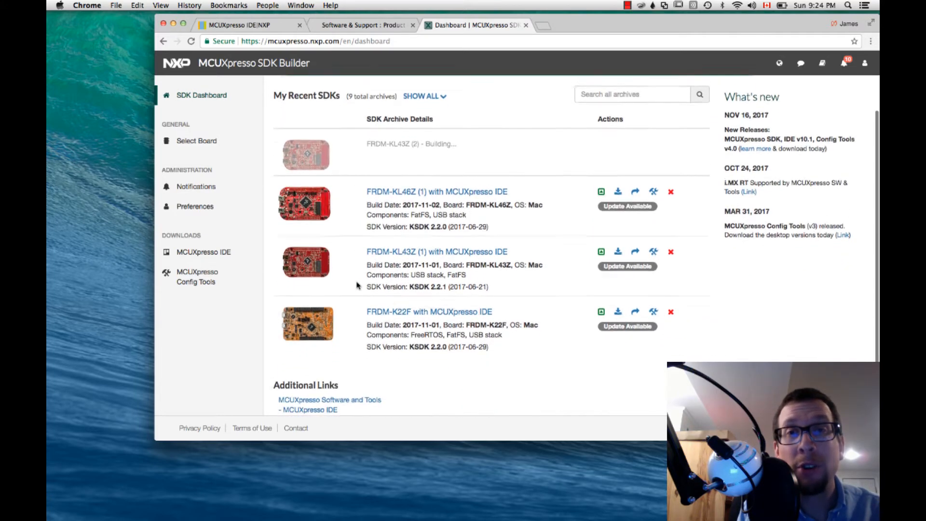
{"action": "scroll", "coordinate": [356, 286], "scroll_direction": "up", "scroll_amount": 2}
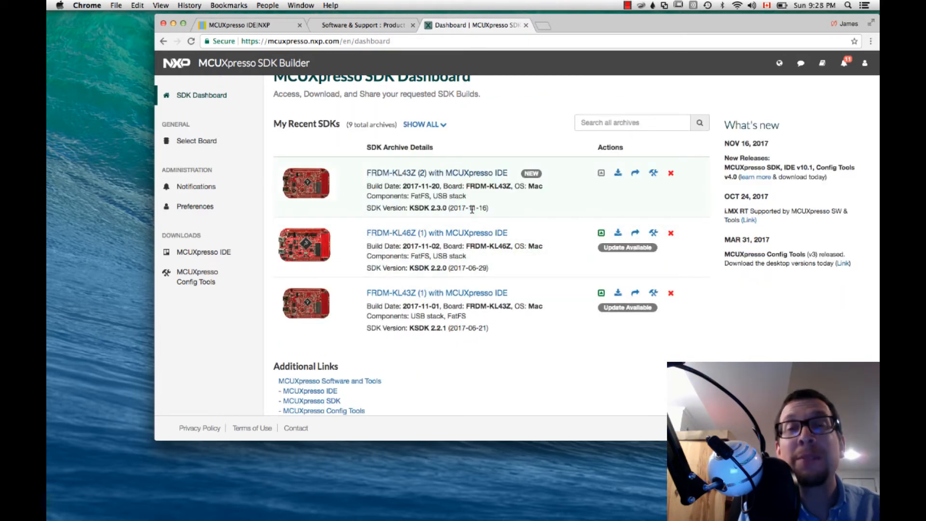
{"action": "left_click", "coordinate": [621, 174]}
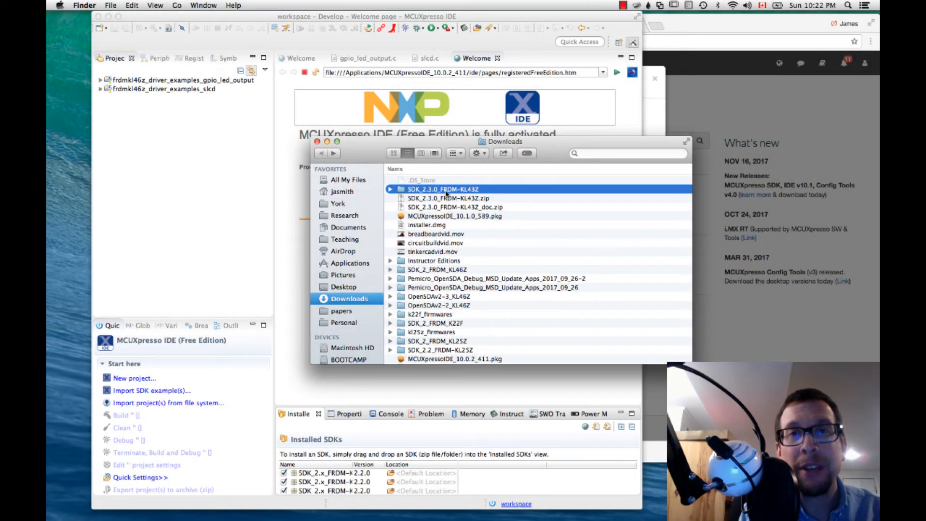
- Import the SDK_2.3.0_FRDM-KL43Z folder from Downloads into the Installed SDKs of MCUXpresso IDE
{"action": "left_click_drag", "start_coordinate": [445, 194], "coordinate": [640, 137]}
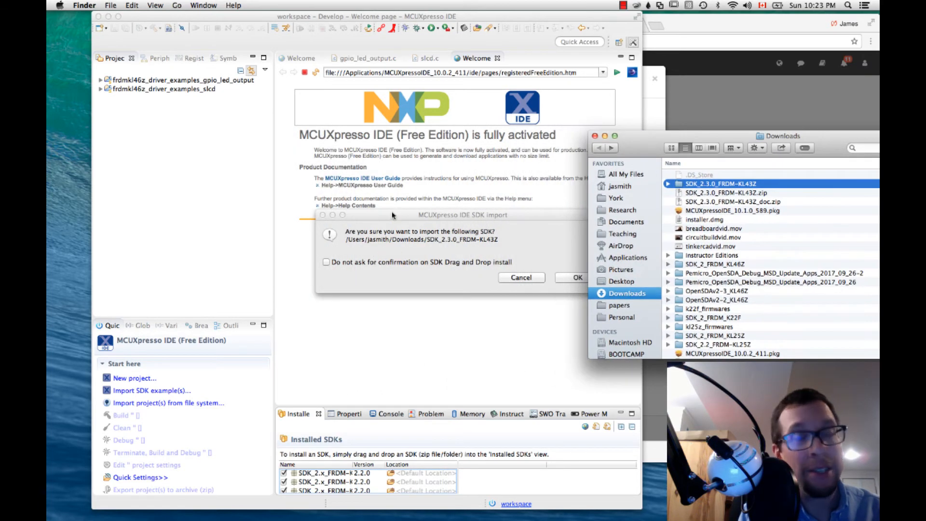
{"action": "left_click", "coordinate": [392, 215]}
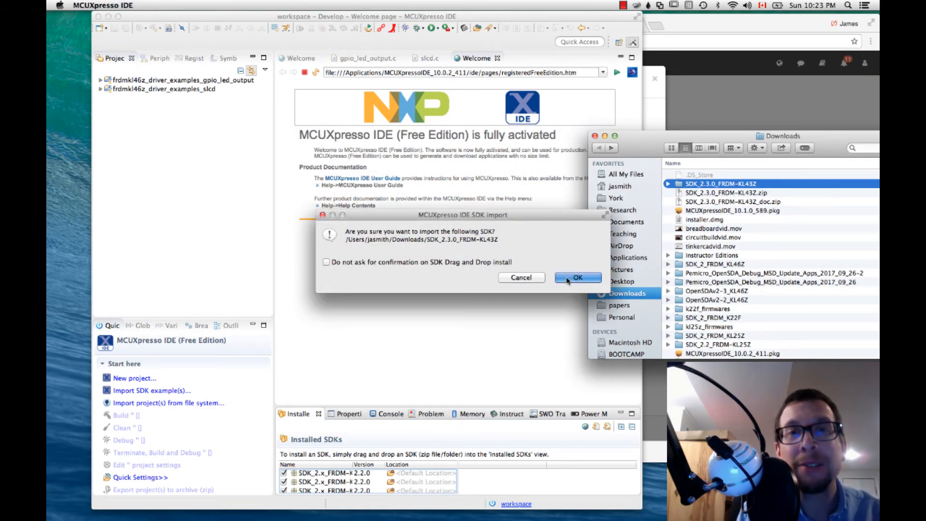
{"action": "left_click", "coordinate": [567, 278]}
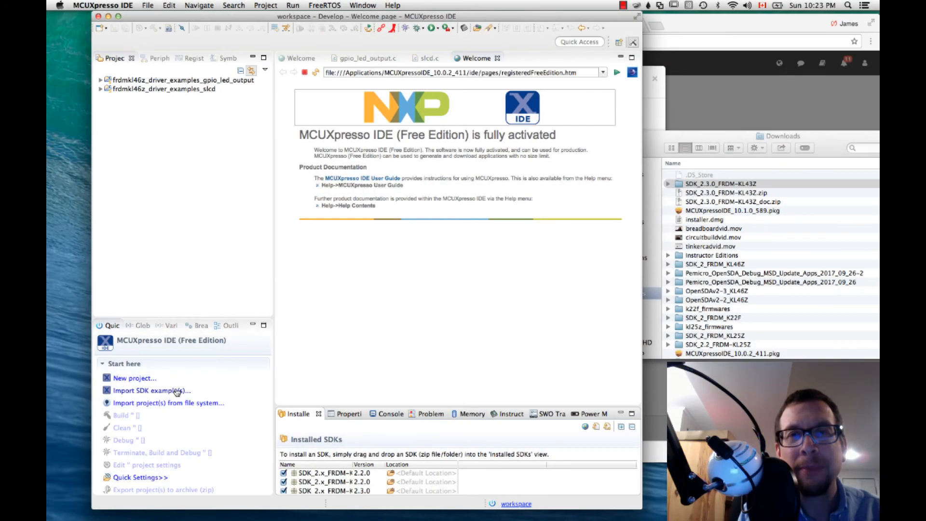
- Start an SDK example import and choose the frdmkl43z board as its target
{"action": "left_click", "coordinate": [159, 391]}
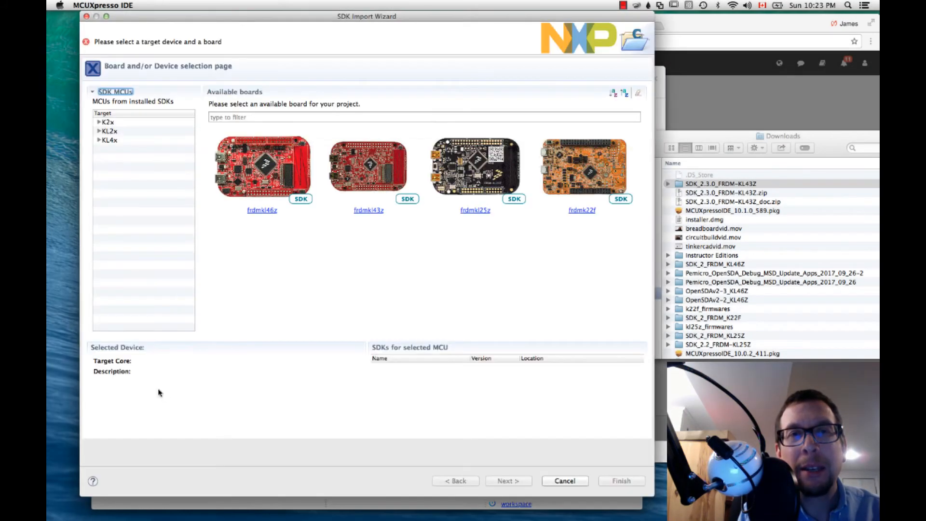
{"action": "left_click", "coordinate": [364, 187]}
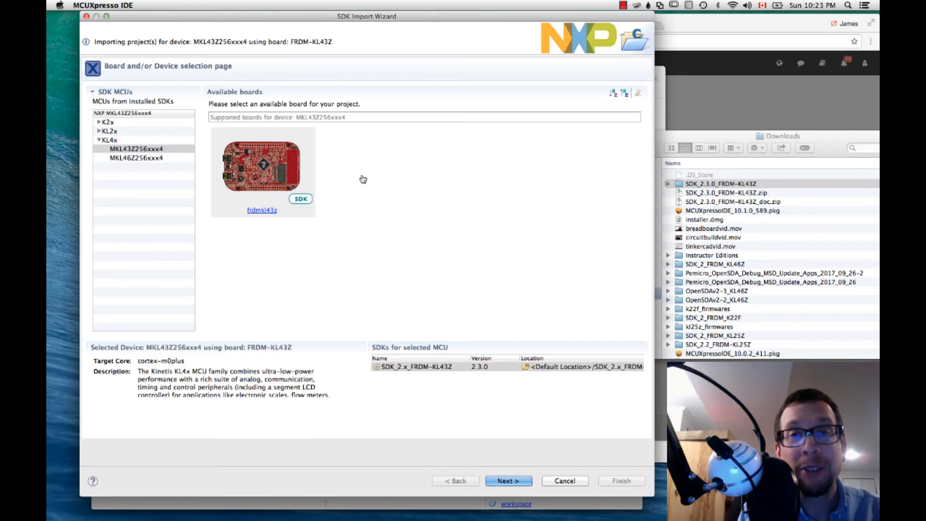
{"action": "left_click", "coordinate": [509, 484]}
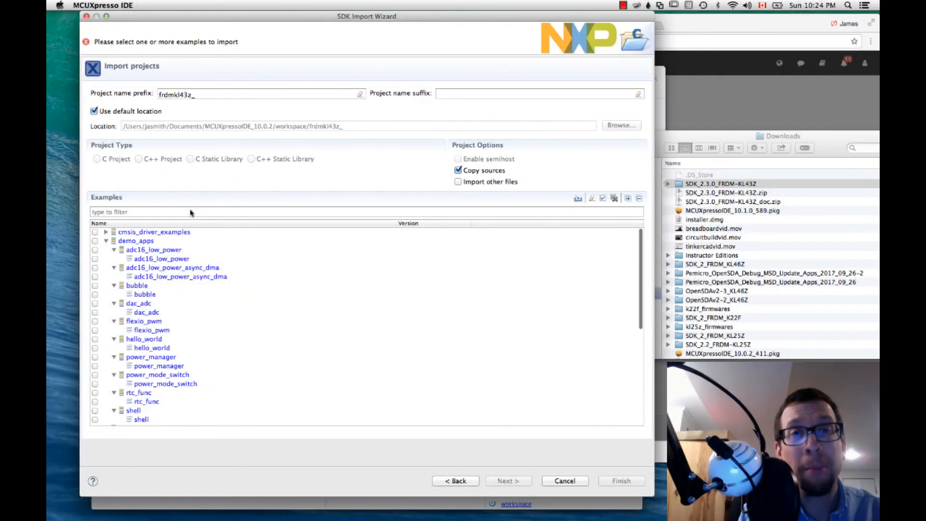
- Filter the examples by led and import the led_output example from the gpio driver examples with the default advanced settings
{"action": "left_click", "coordinate": [190, 212]}
{"action": "type", "text": "led"}
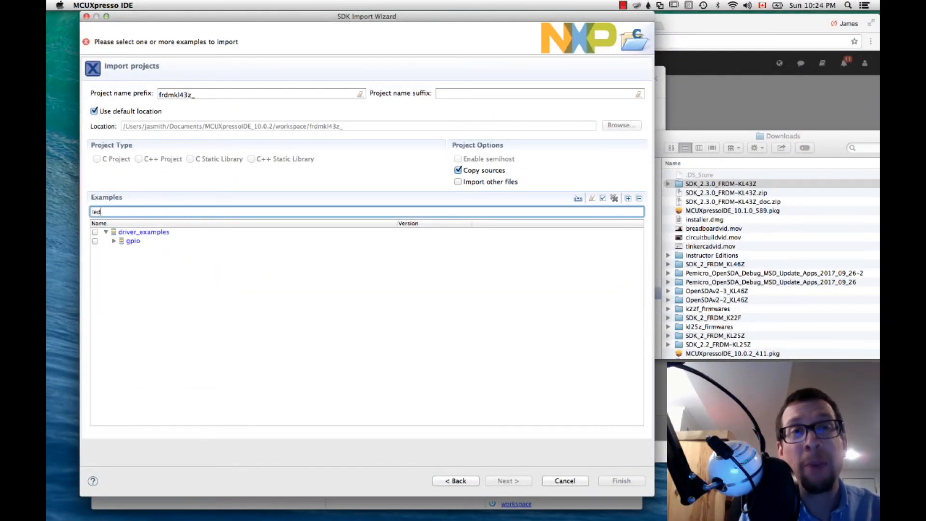
{"action": "left_click", "coordinate": [114, 241]}
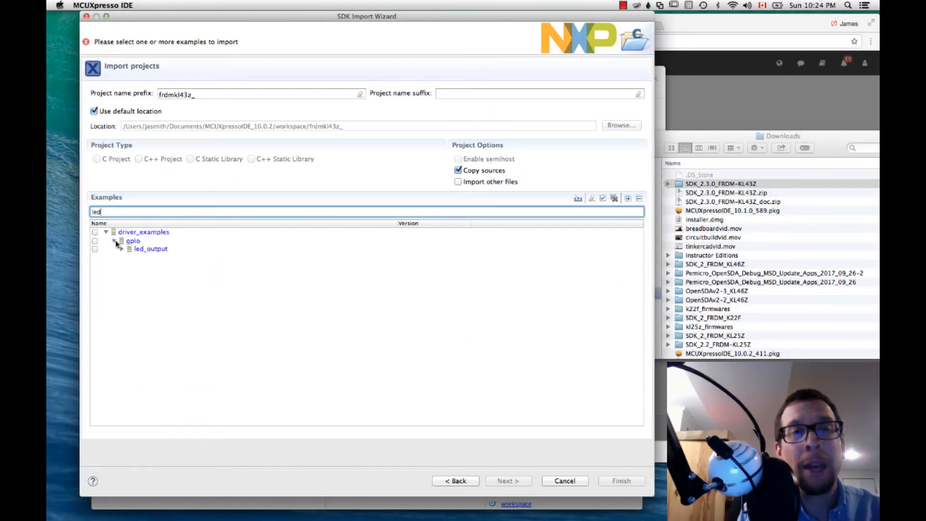
{"action": "left_click", "coordinate": [151, 251]}
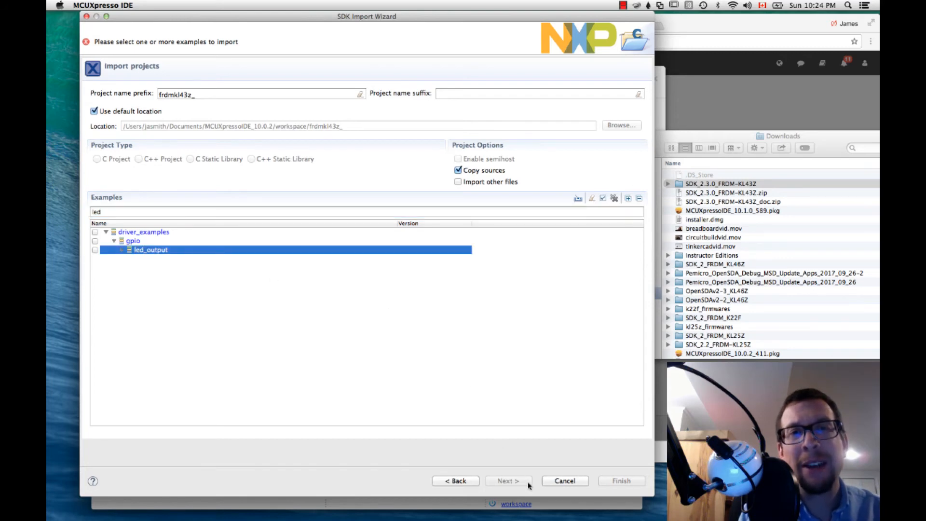
{"action": "left_click", "coordinate": [94, 250]}
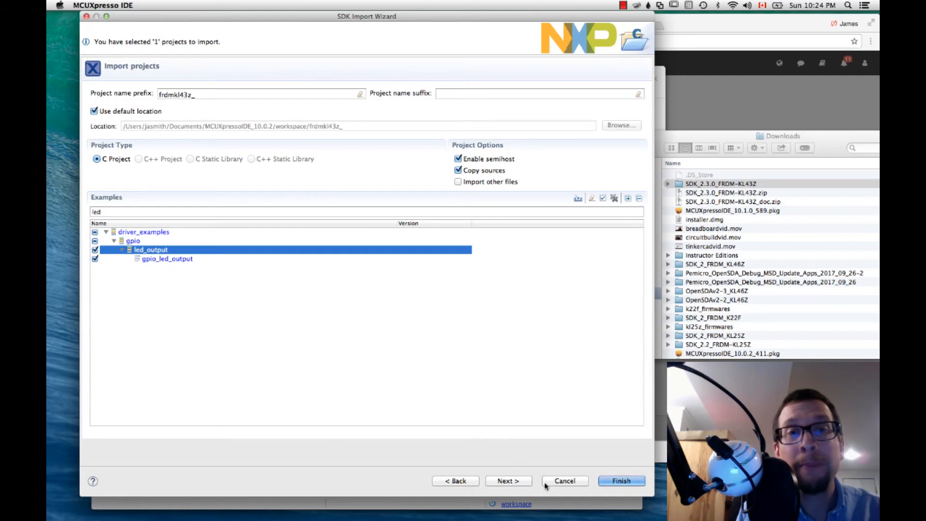
{"action": "left_click", "coordinate": [508, 481]}
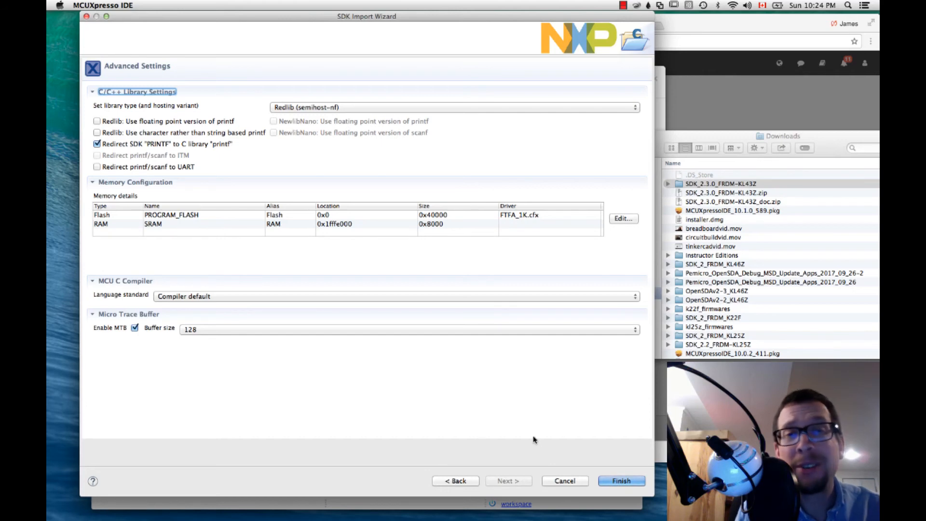
{"action": "left_click", "coordinate": [620, 481]}
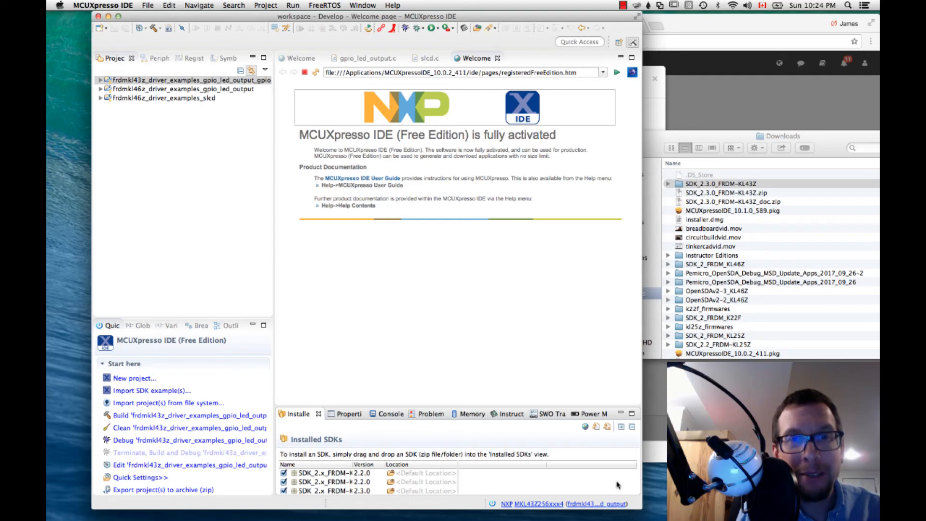
- Open gpio_led_output.c from the frdmkl43z project's source folder and review its main function, port toggle call and LED message
{"action": "left_click", "coordinate": [131, 81]}
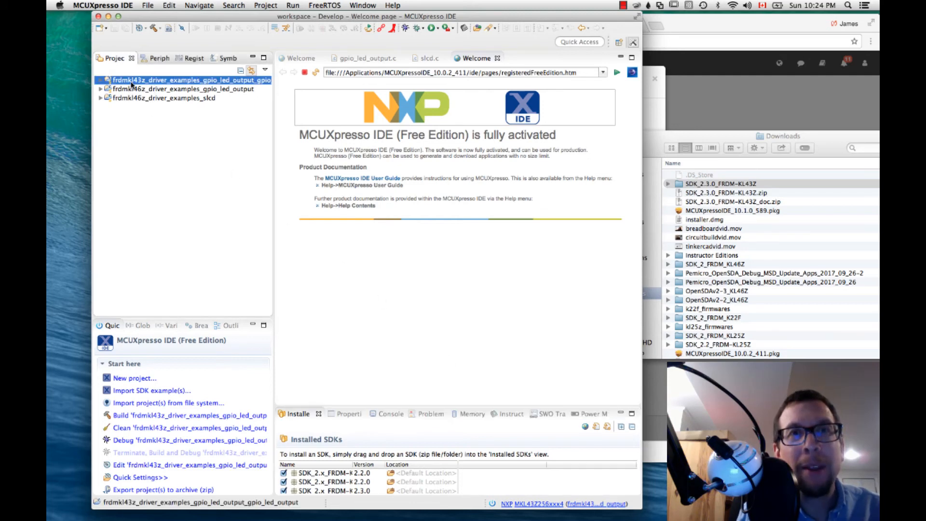
{"action": "left_click", "coordinate": [101, 81]}
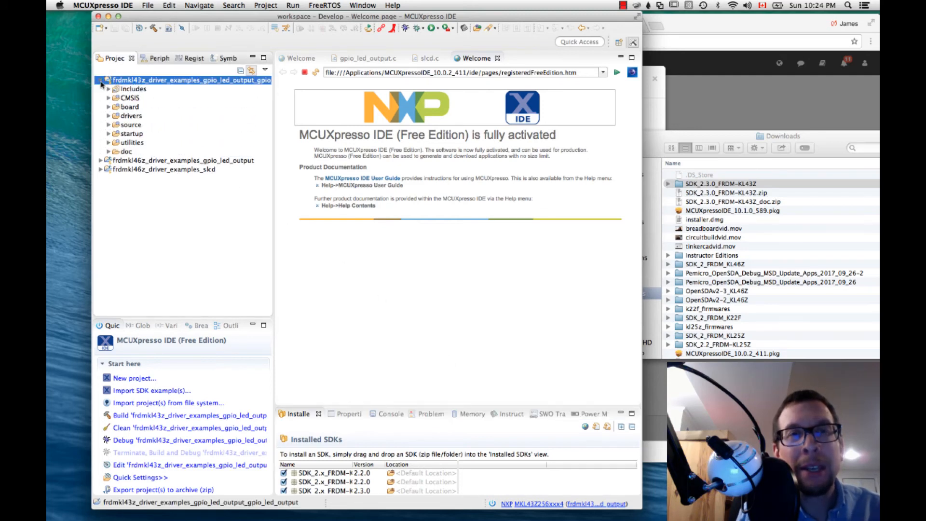
{"action": "left_click", "coordinate": [109, 125]}
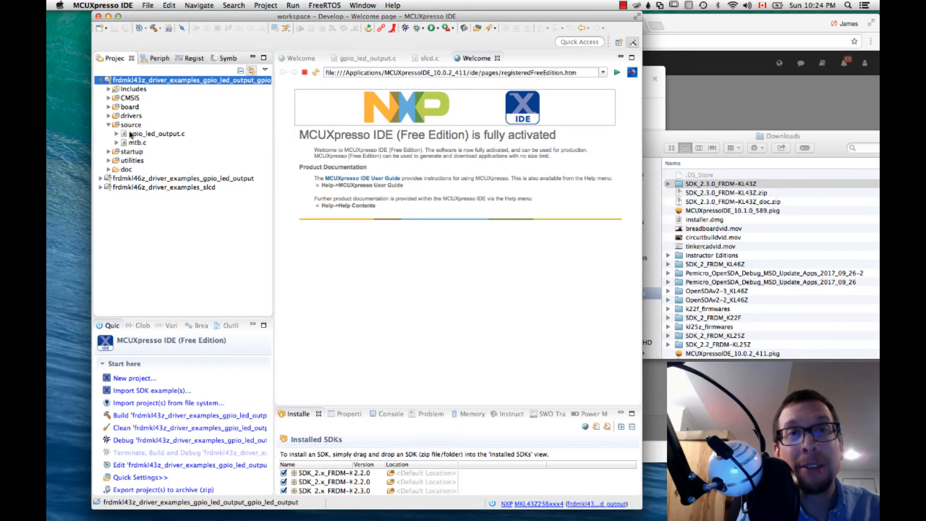
{"action": "left_click", "coordinate": [130, 135]}
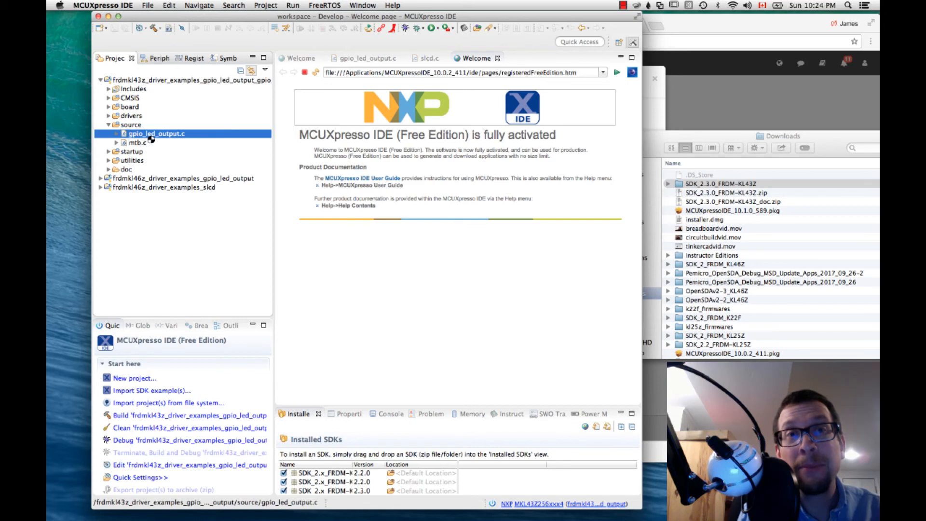
{"action": "double_click", "coordinate": [154, 135]}
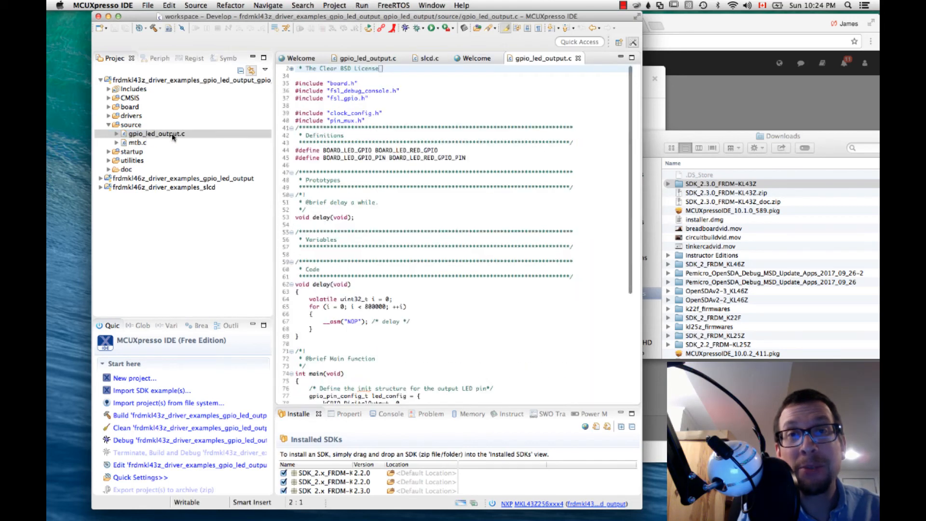
{"action": "scroll", "coordinate": [399, 161], "scroll_direction": "down", "scroll_amount": 10}
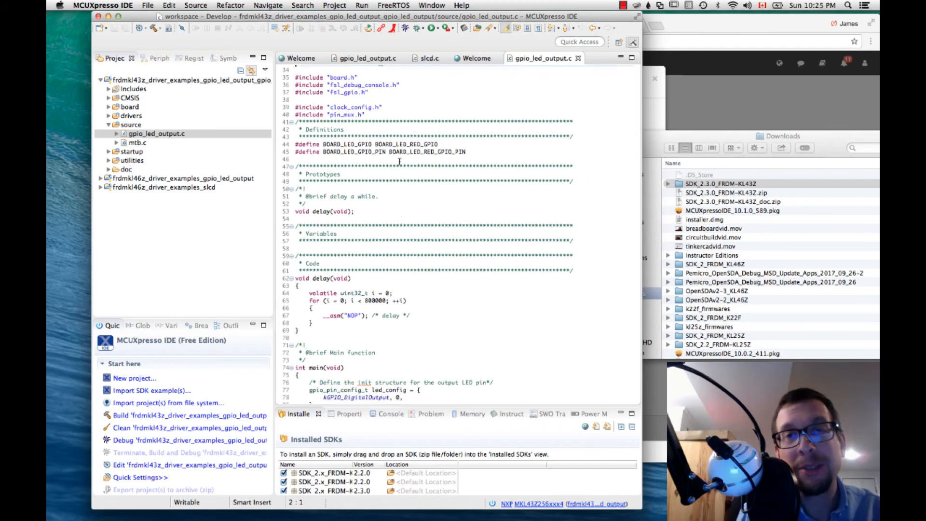
{"action": "scroll", "coordinate": [399, 161], "scroll_direction": "down", "scroll_amount": 1}
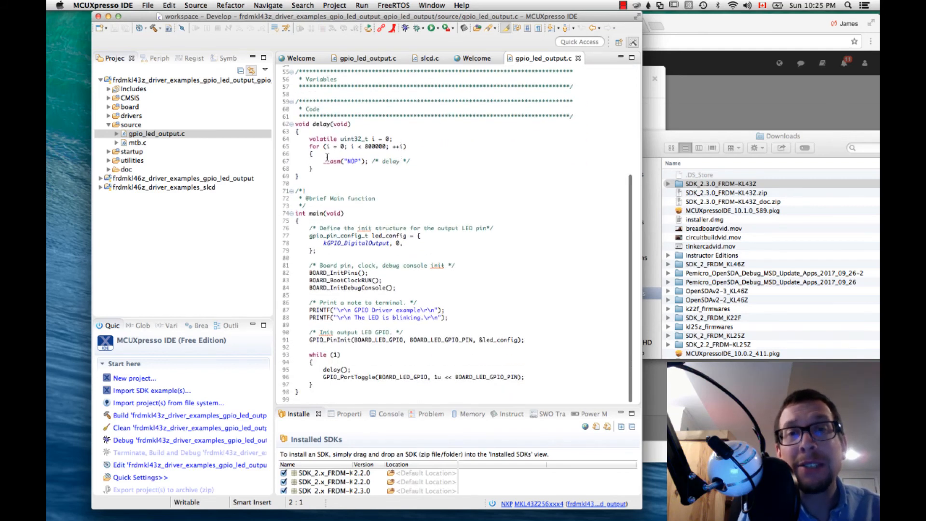
{"action": "triple_click", "coordinate": [321, 213]}
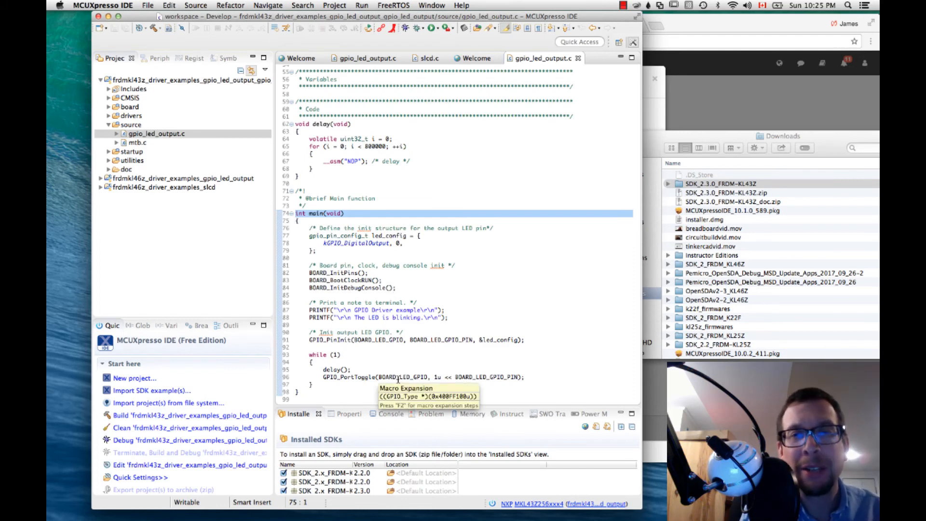
{"action": "triple_click", "coordinate": [397, 377]}
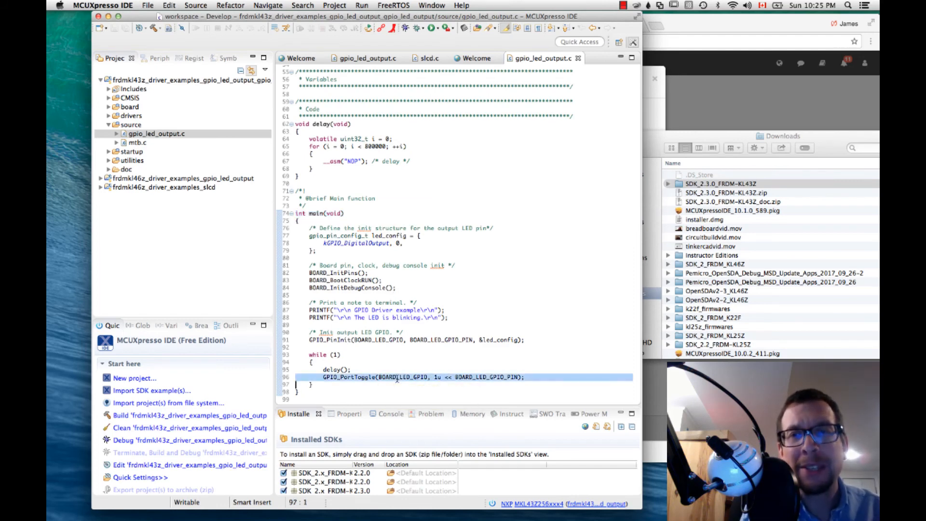
{"action": "triple_click", "coordinate": [384, 316]}
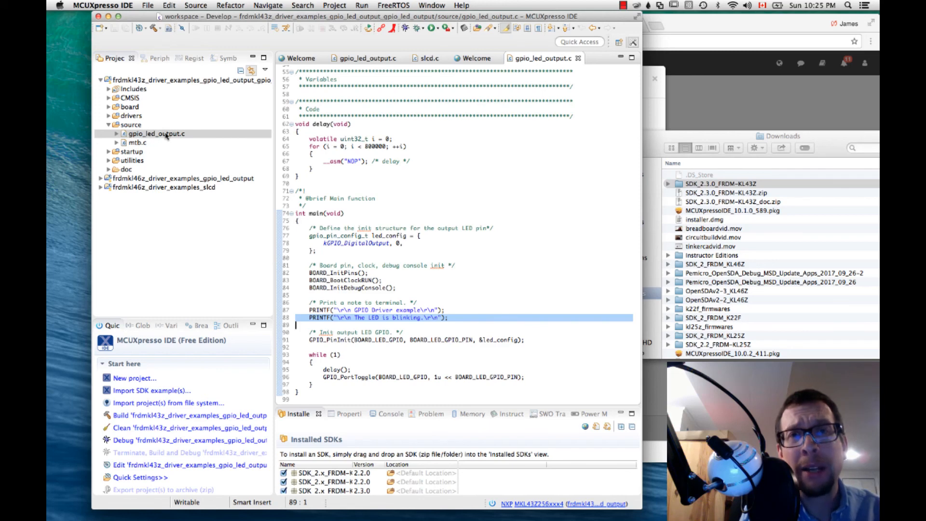
- Build the frdmkl43z gpio_led_output project and highlight the build time in the console
{"action": "left_click", "coordinate": [161, 416]}
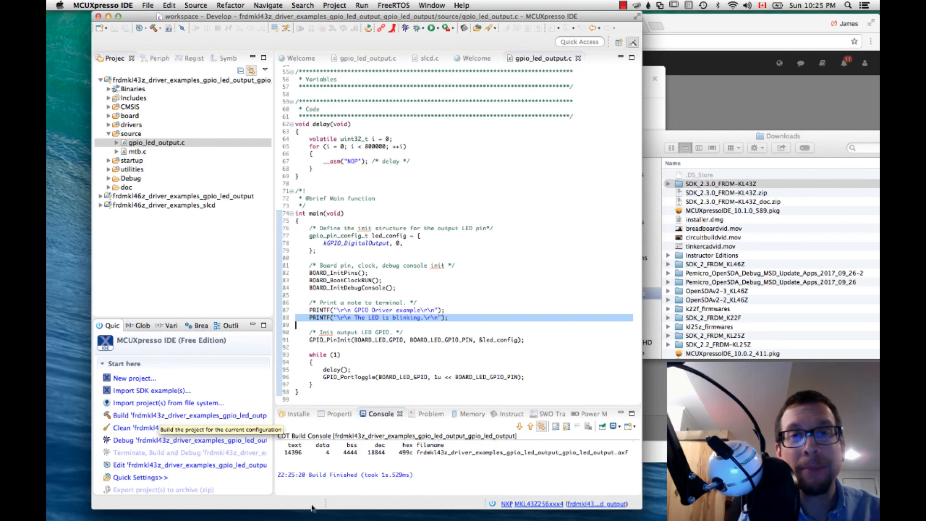
{"action": "left_click_drag", "start_coordinate": [365, 474], "coordinate": [412, 474]}
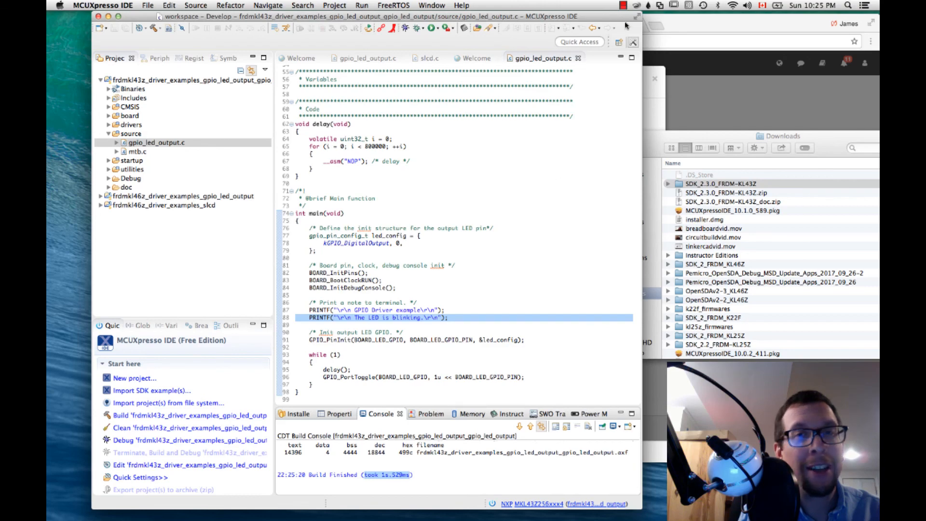
{"action": "left_click", "coordinate": [623, 5]}
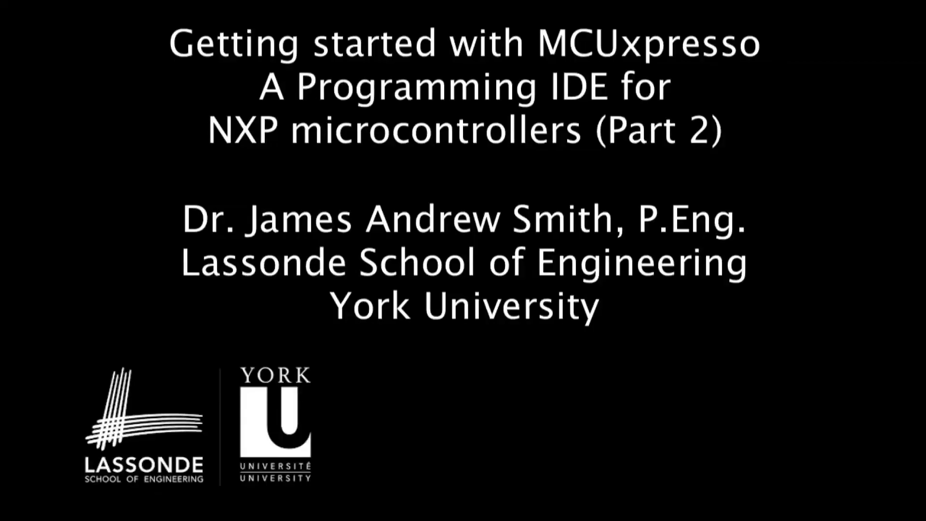